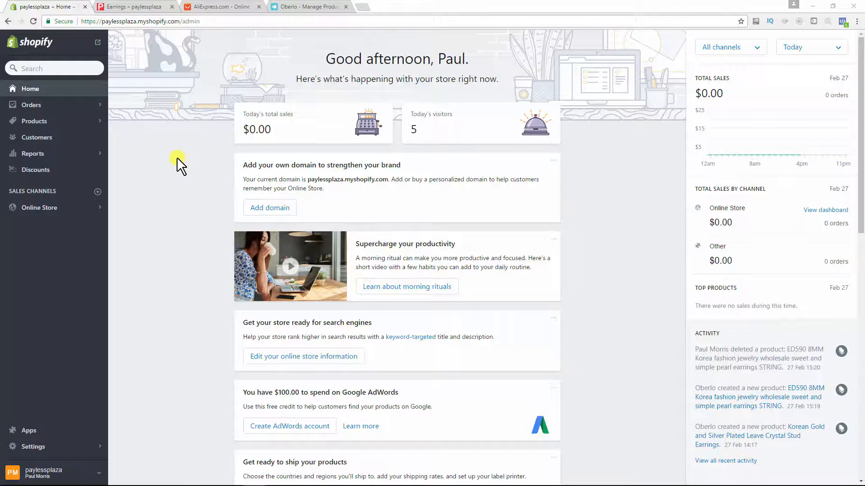
# - Switch to AliExpress, search for "earrings", and sort the results by lowest price
pyautogui.click(221, 4)
pyautogui.click(314, 67)
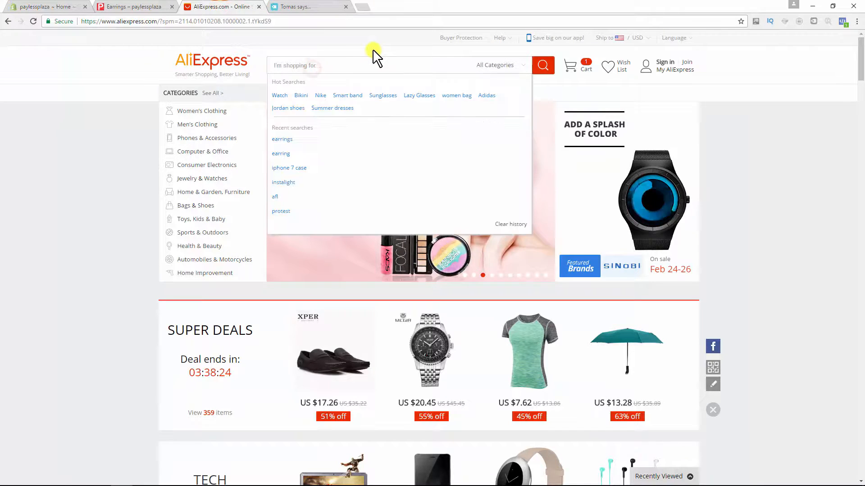
pyautogui.write('earr')
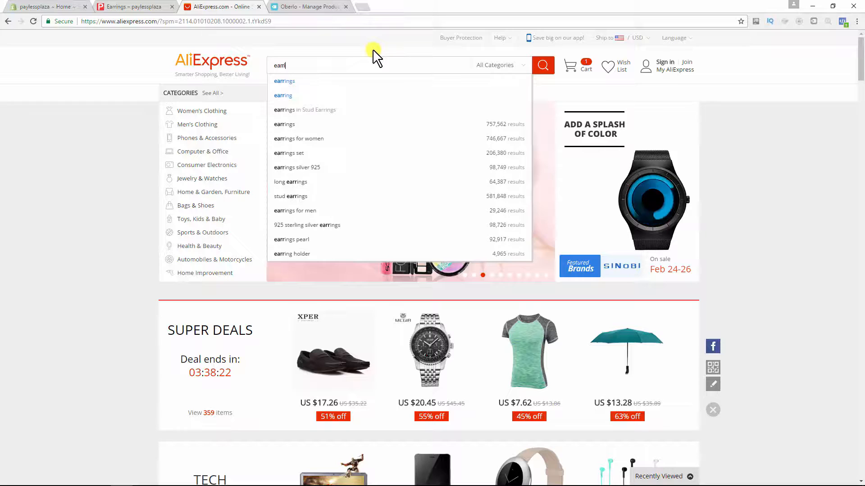
pyautogui.write('ings')
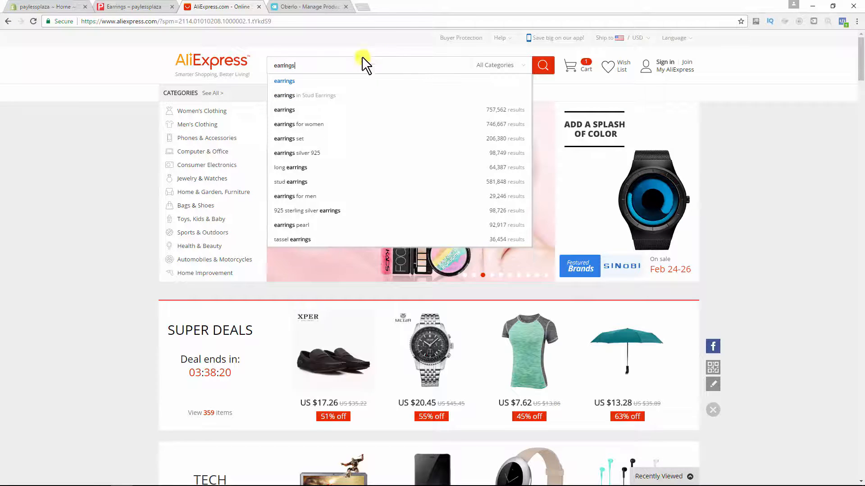
pyautogui.click(290, 82)
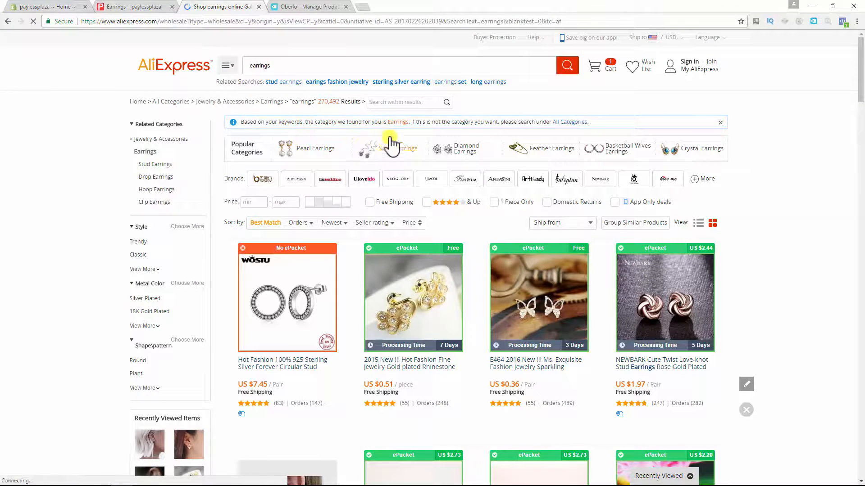
pyautogui.click(410, 224)
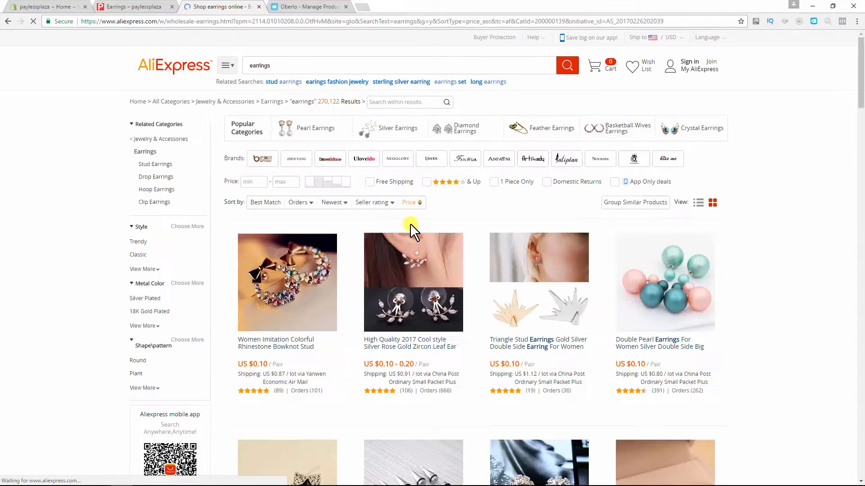
pyautogui.click(368, 183)
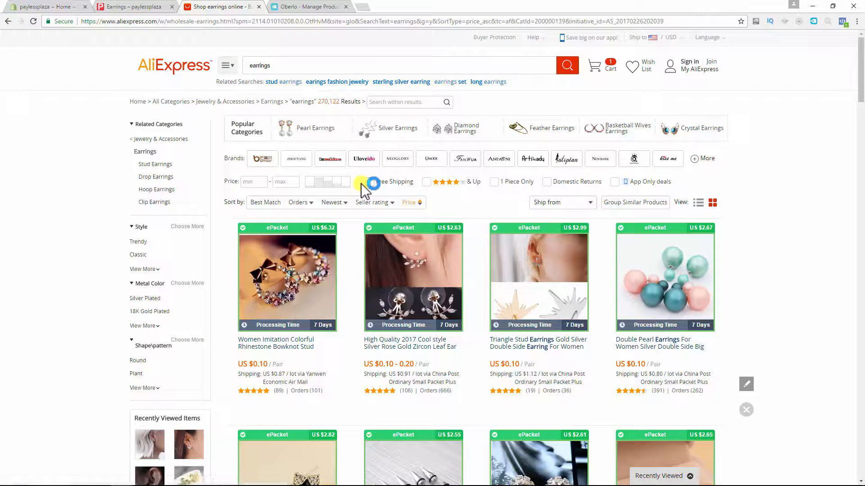
# - Examine the cheapest earring listings for price, shipping cost, ePacket availability, ratings and order counts
pyautogui.scroll(-4, 384, 188)
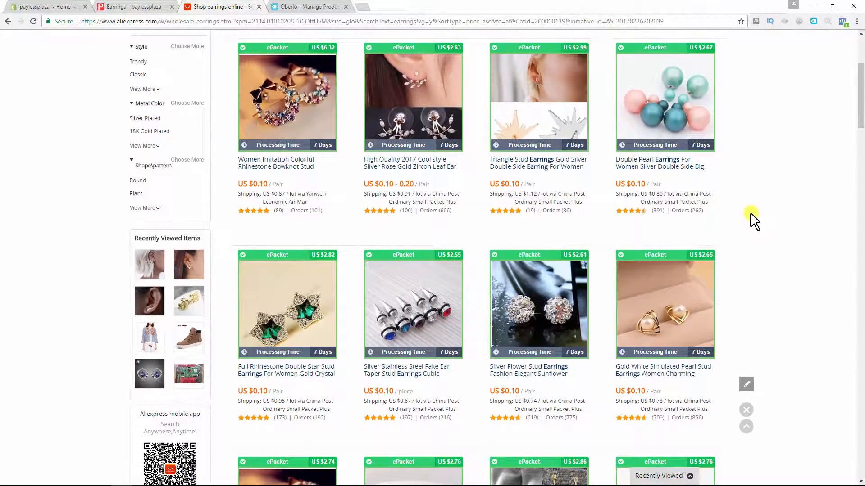
pyautogui.scroll(-3, 753, 220)
pyautogui.scroll(-4, 756, 217)
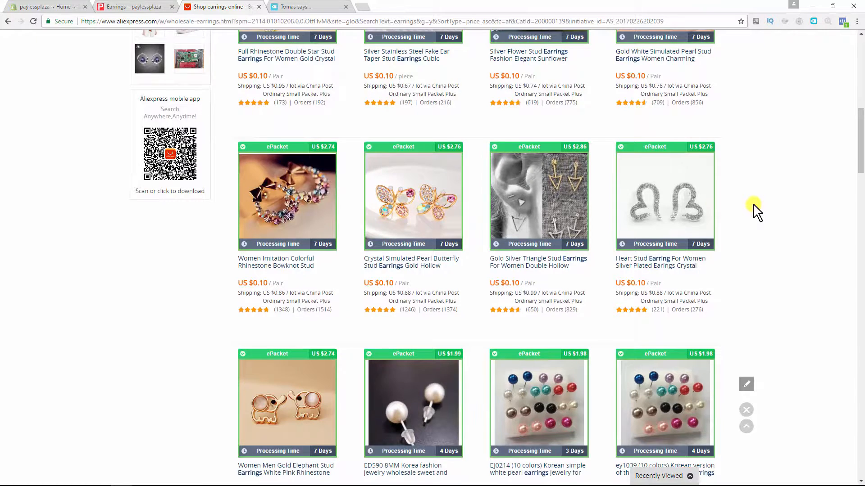
pyautogui.scroll(-4, 756, 212)
pyautogui.scroll(-2, 757, 212)
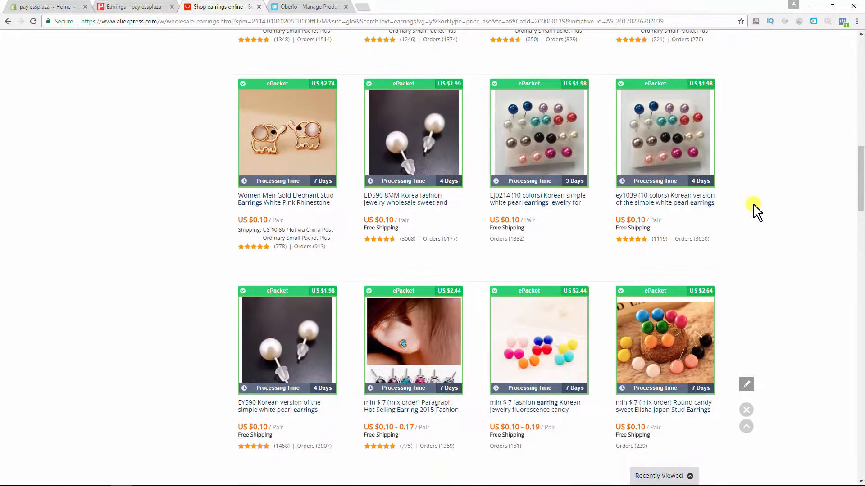
pyautogui.scroll(-4, 759, 209)
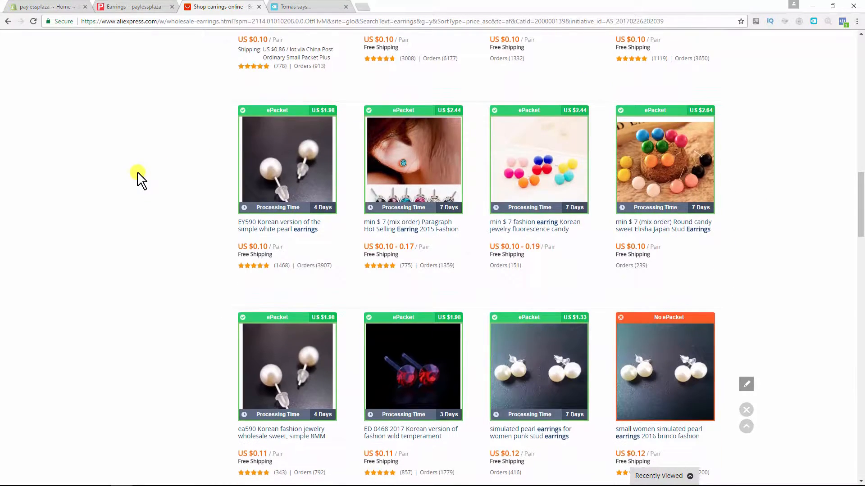
pyautogui.scroll(-5, 137, 178)
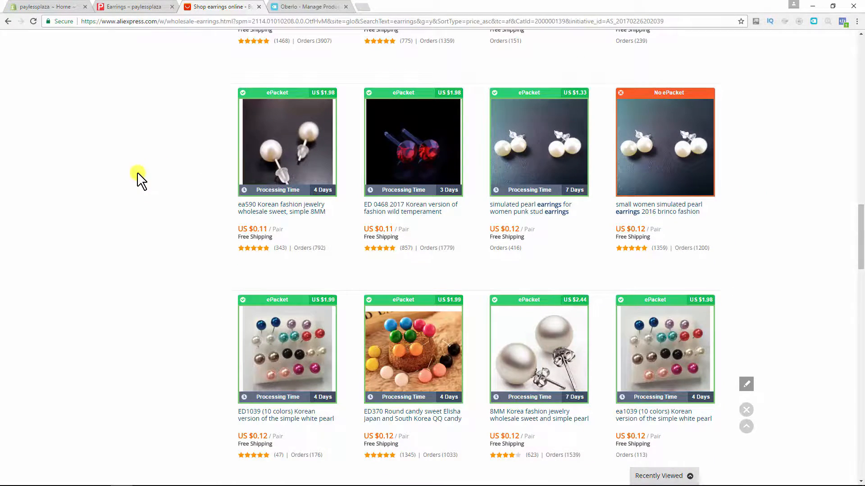
pyautogui.scroll(-8, 137, 178)
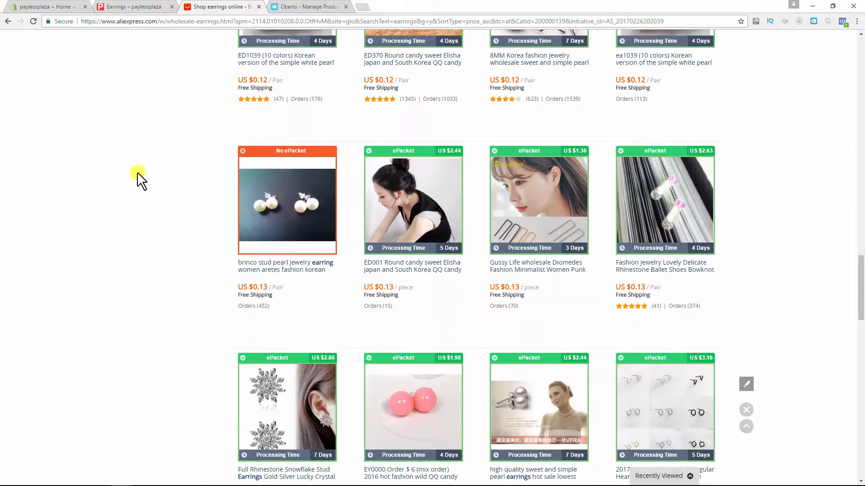
pyautogui.scroll(-3, 137, 177)
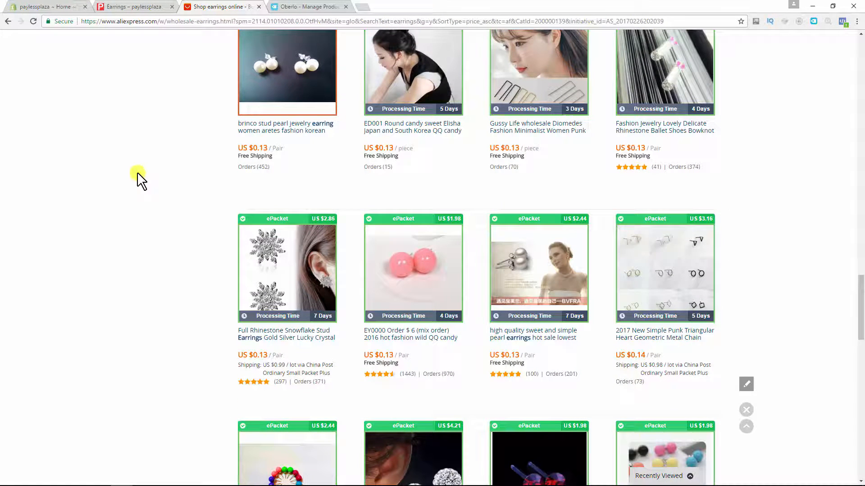
pyautogui.scroll(7, 138, 178)
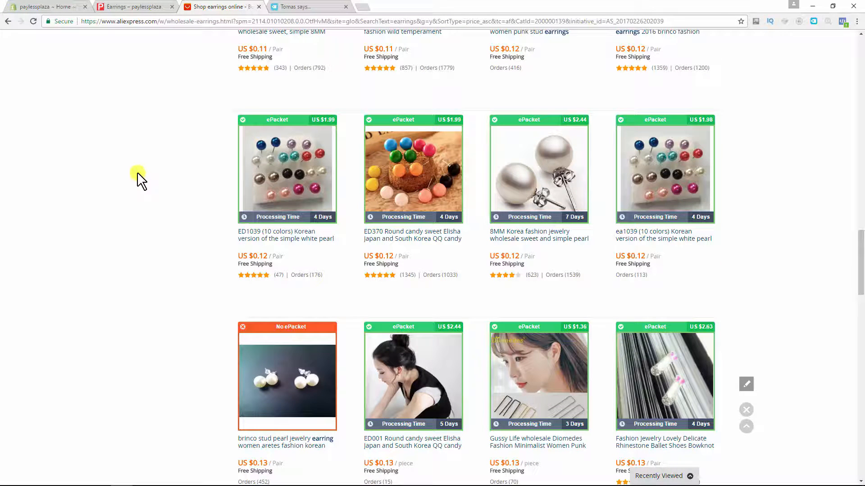
pyautogui.scroll(5, 137, 178)
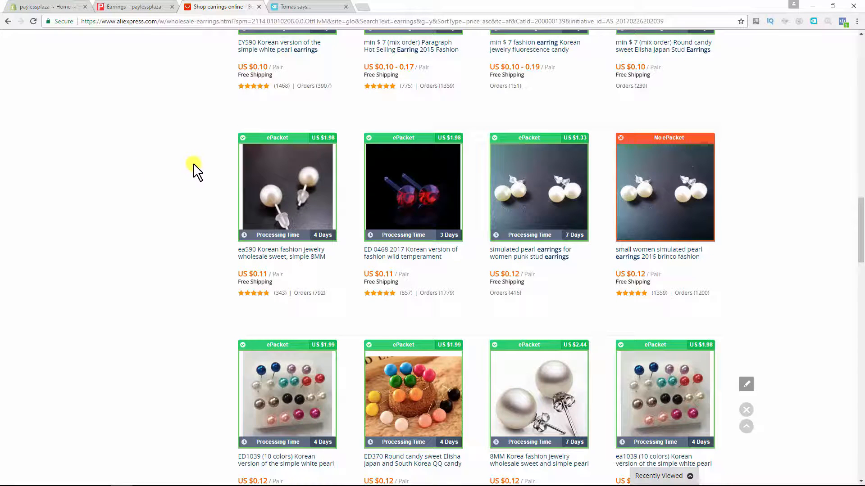
# - Import the simulated pearl stud earrings with ePacket delivery into Oberlo and open the import list
pyautogui.moveTo(232, 171)
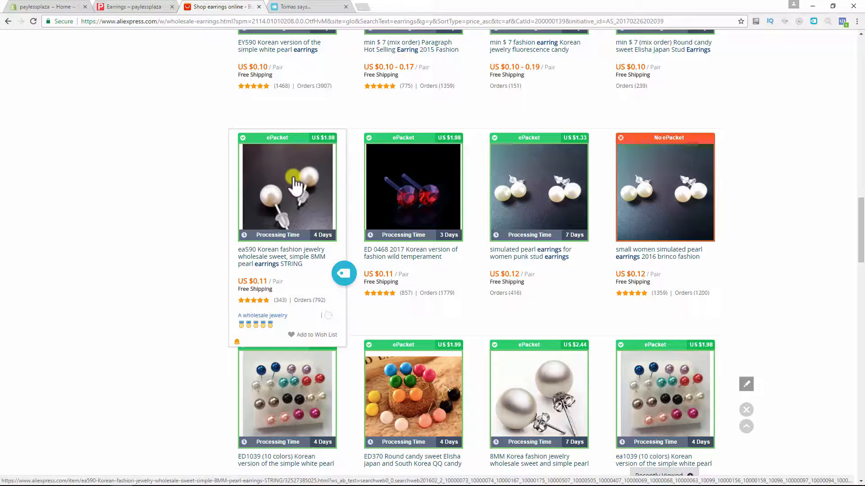
pyautogui.moveTo(559, 182)
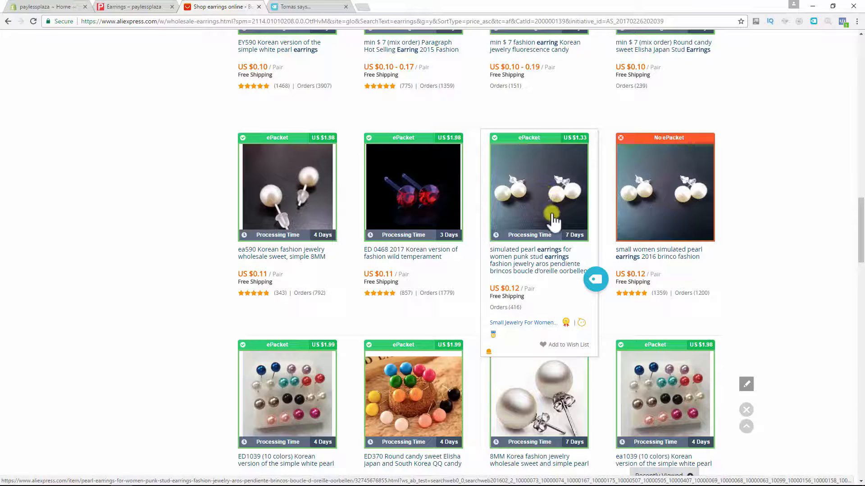
pyautogui.click(595, 279)
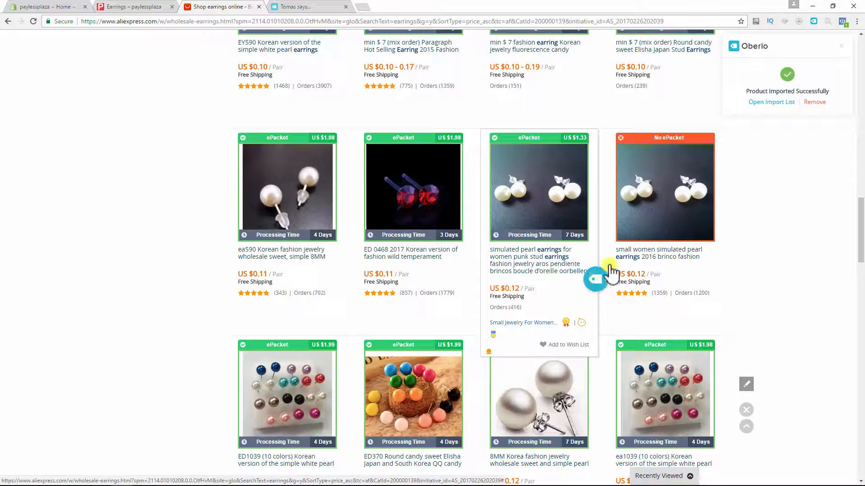
pyautogui.click(777, 102)
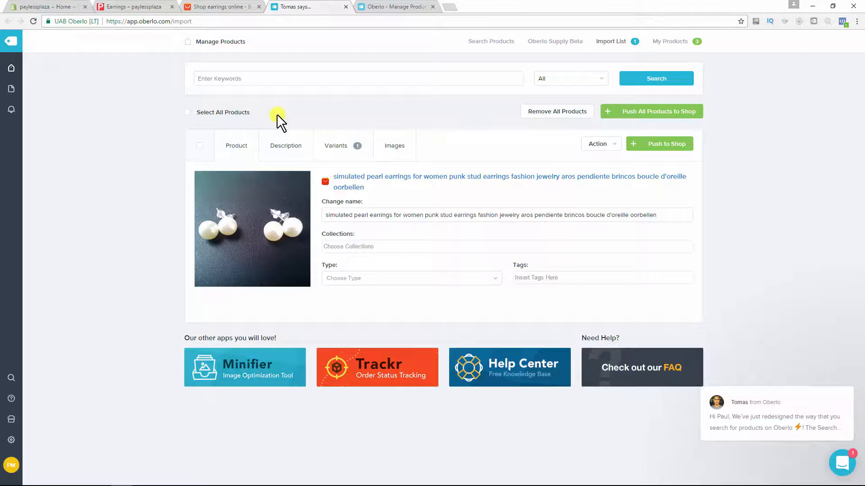
# - Assign the imported pearl earrings to the Earrings collection, with product type "earrings" and tag "earrings"
pyautogui.click(397, 246)
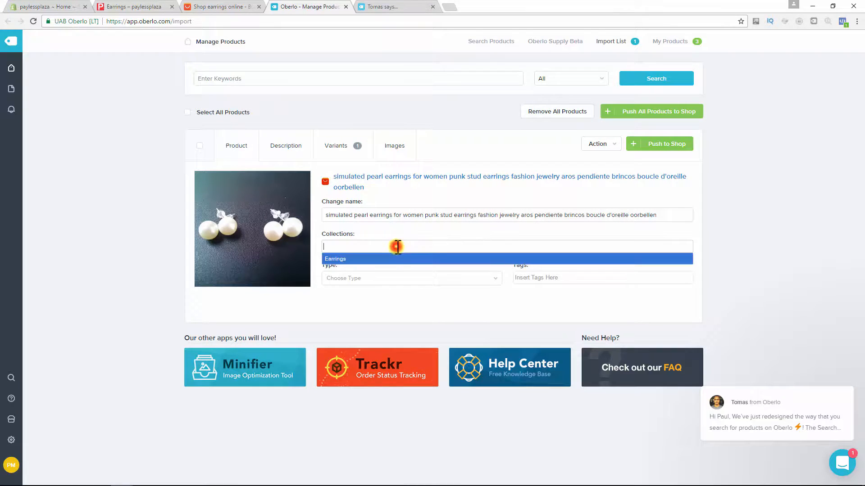
pyautogui.click(342, 259)
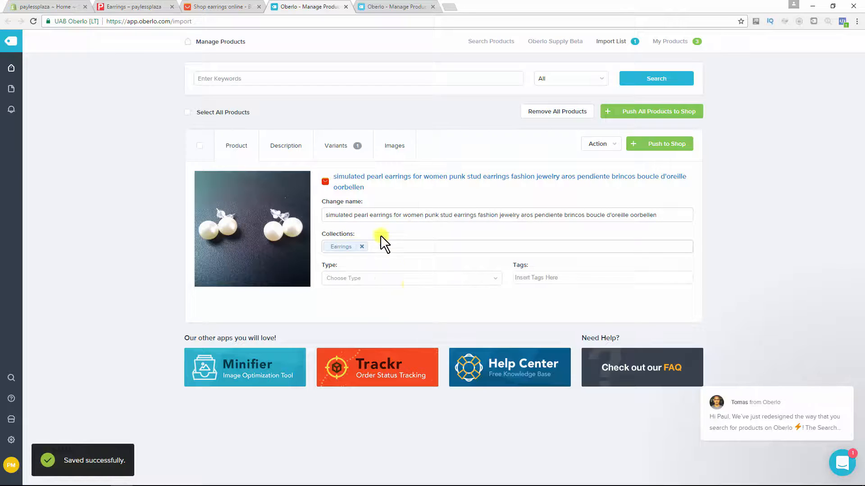
pyautogui.click(369, 280)
pyautogui.click(347, 305)
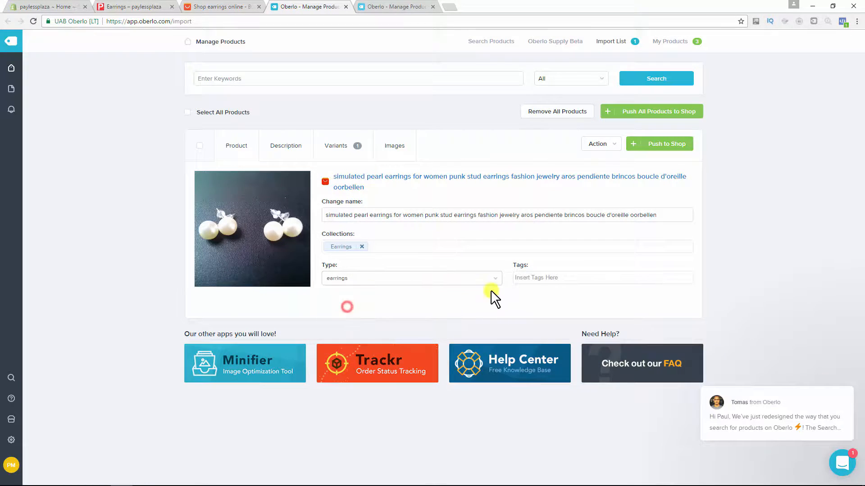
pyautogui.click(554, 277)
pyautogui.click(547, 291)
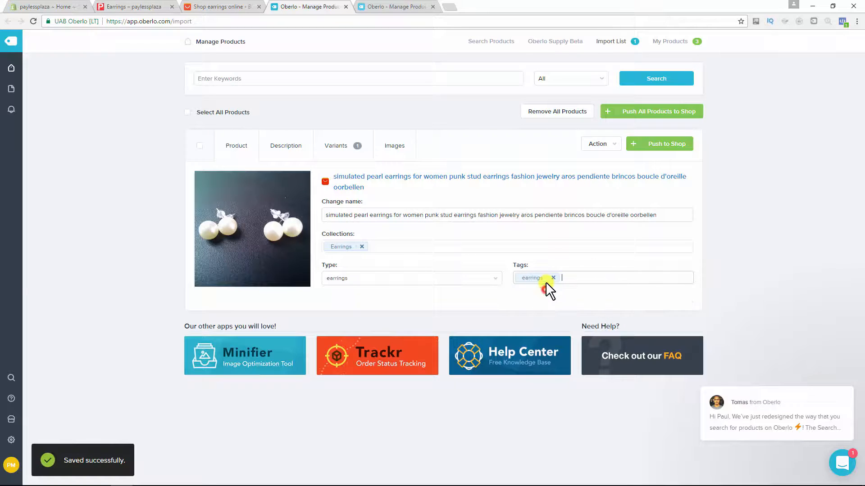
# - Review the pearl earrings' variant pricing and push the product to the shop
pyautogui.click(343, 149)
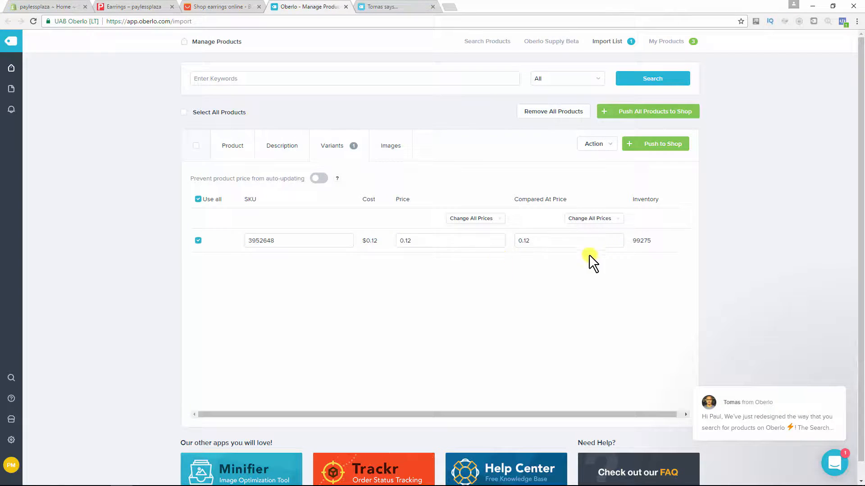
pyautogui.click(659, 144)
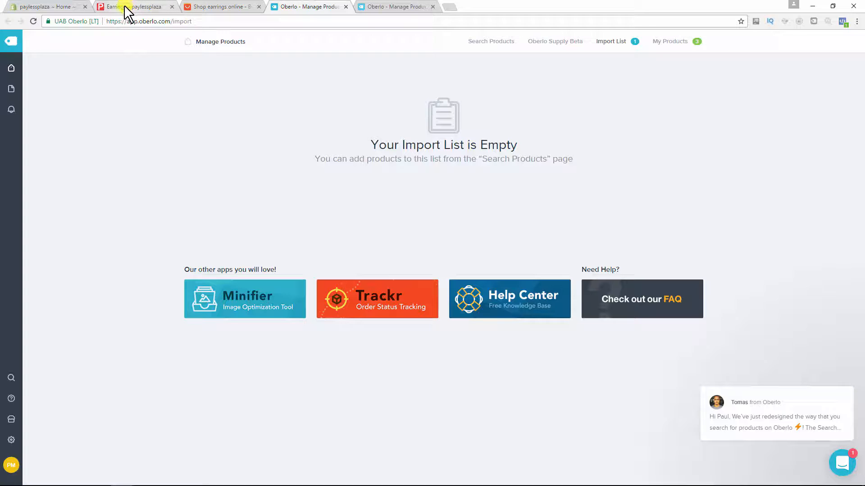
# - Switch to the paylessplaza storefront, refresh the page, and reopen the Earrings collection under Women's Jewelry
pyautogui.click(139, 8)
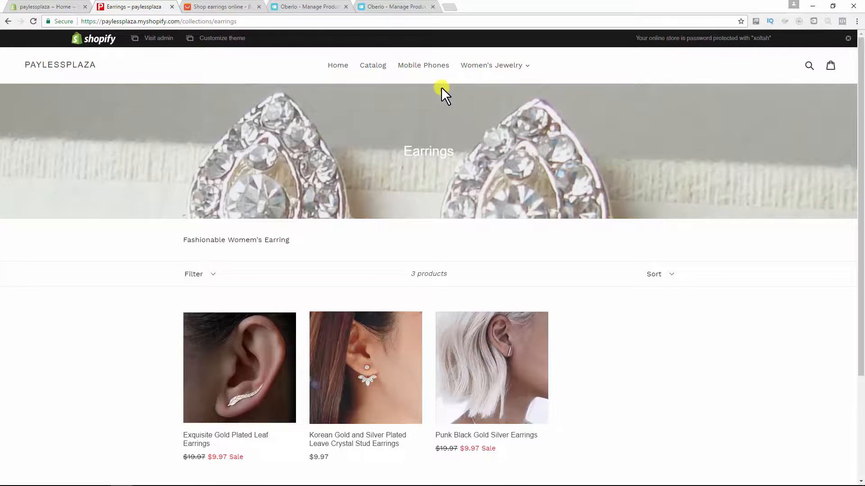
pyautogui.click(31, 21)
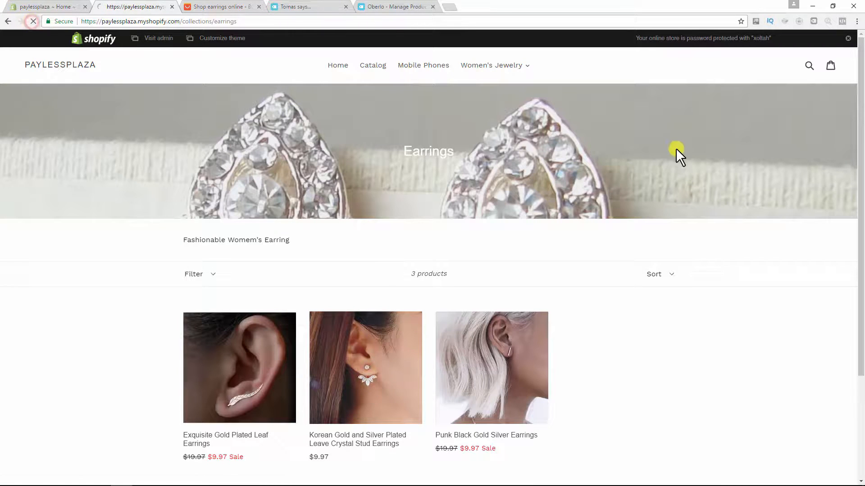
pyautogui.click(505, 68)
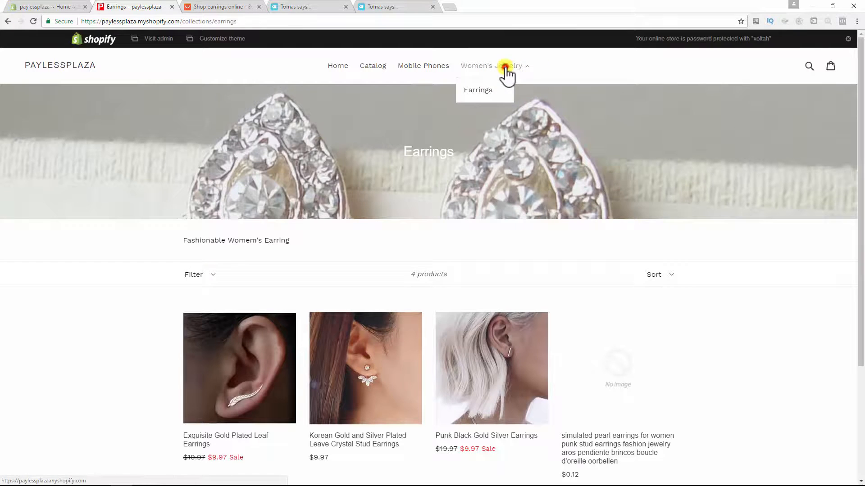
pyautogui.click(483, 91)
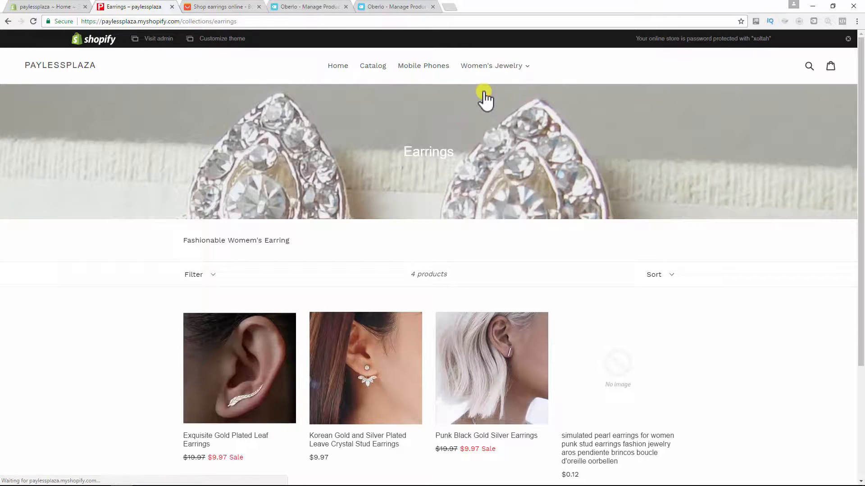
# - Check the imported pearl earrings' listing in the Earrings collection, reloading the page to refresh its image
pyautogui.scroll(-2, 703, 164)
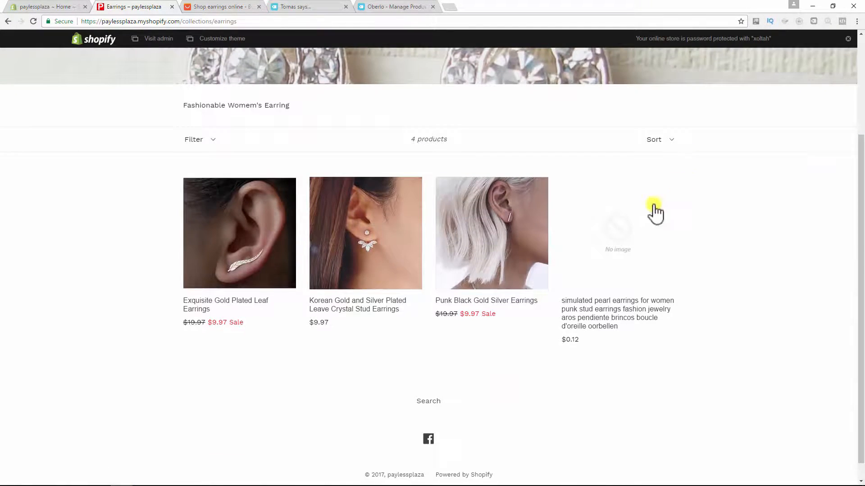
pyautogui.scroll(3, 466, 121)
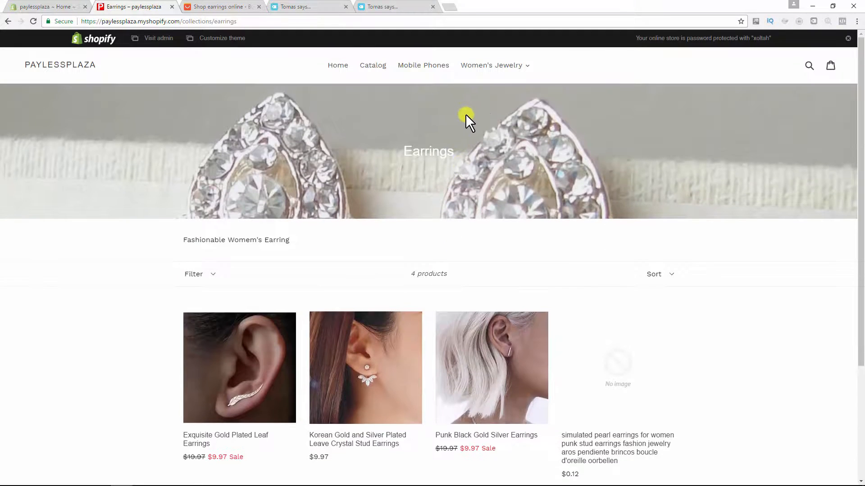
pyautogui.scroll(-3, 575, 170)
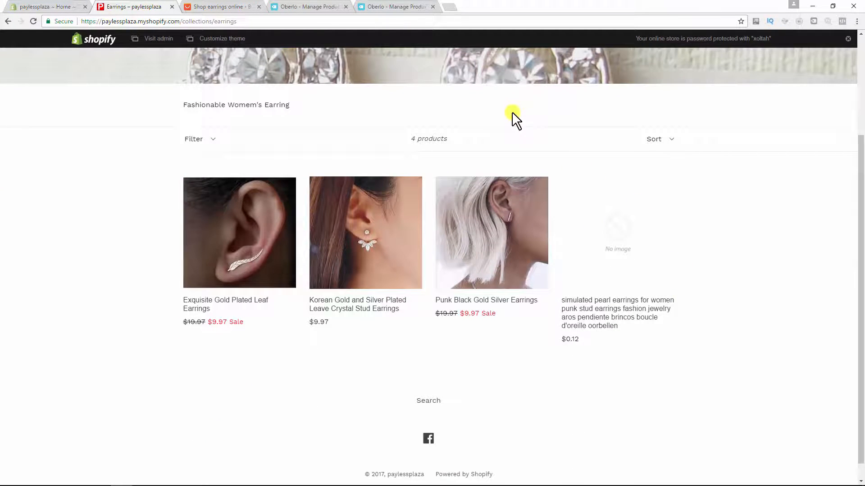
pyautogui.scroll(1, 513, 106)
pyautogui.scroll(2, 512, 96)
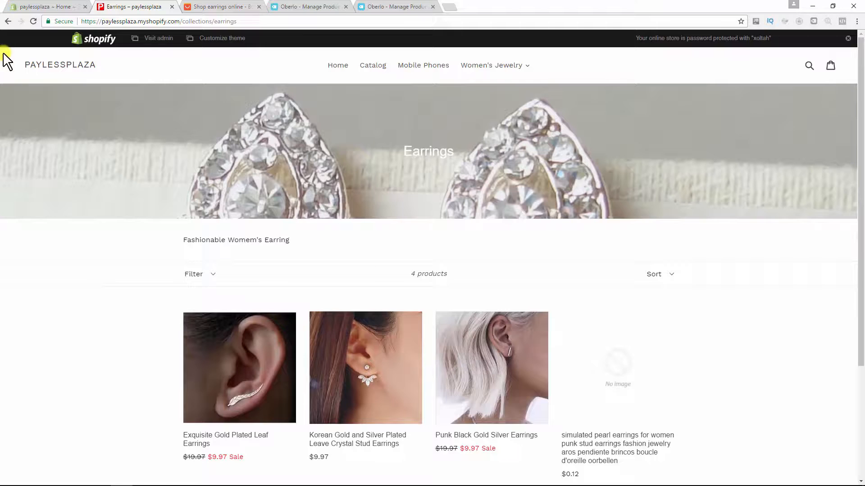
pyautogui.click(31, 20)
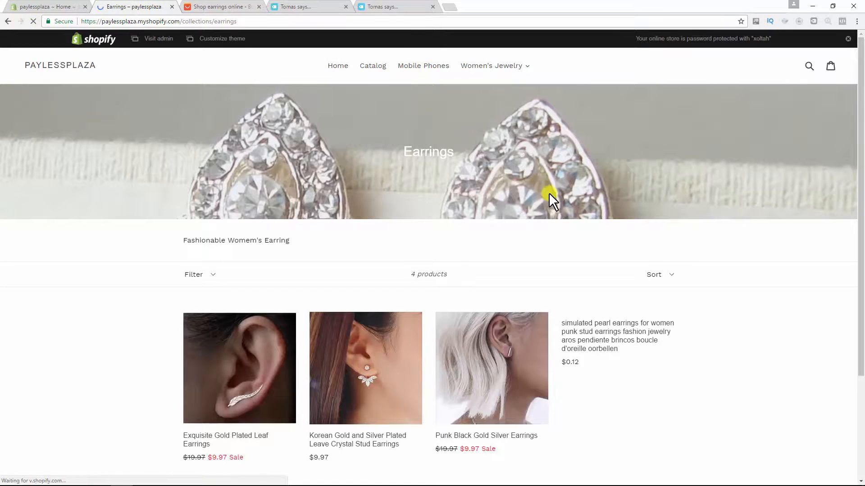
pyautogui.scroll(-3, 548, 193)
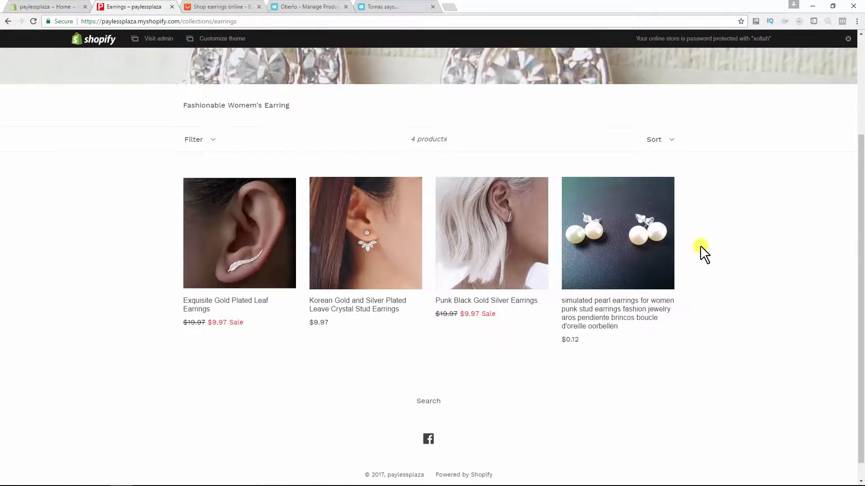
# - Open the simulated pearl earrings' product page from the Earrings collection and add the item to the cart
pyautogui.click(611, 244)
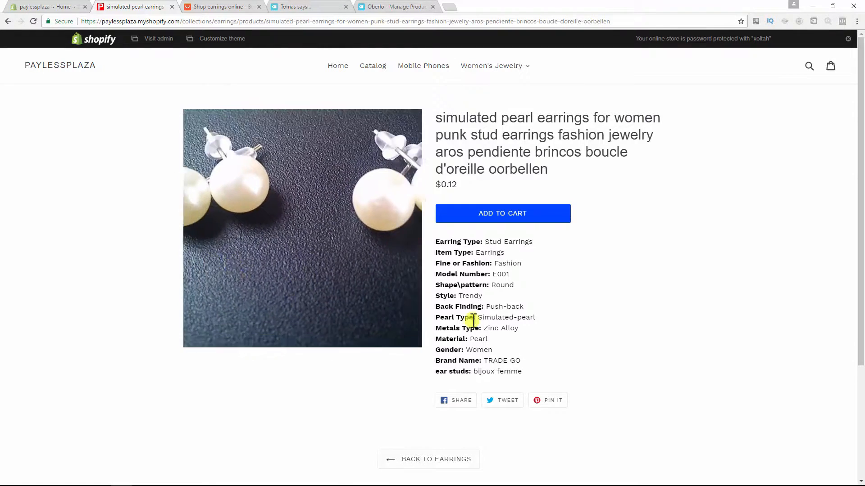
pyautogui.click(500, 214)
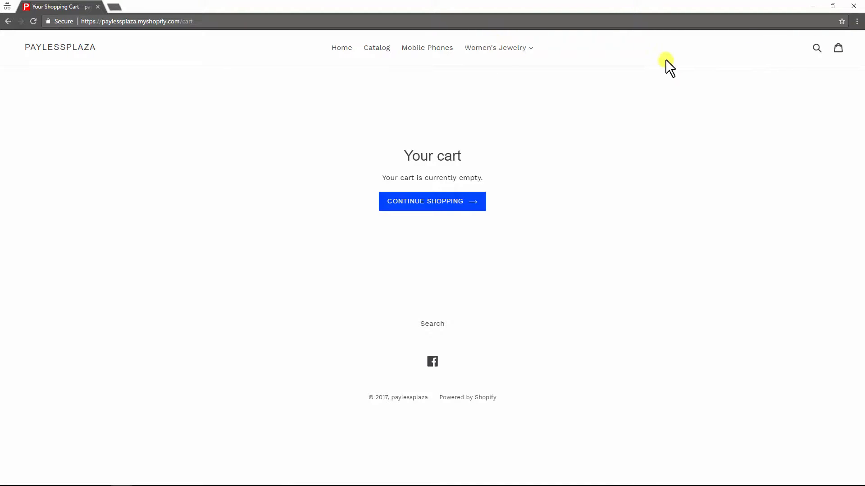
# - In the private storefront window, browse the Earrings collection under Women's Jewelry and open the simulated pearl earrings' product page
pyautogui.click(512, 50)
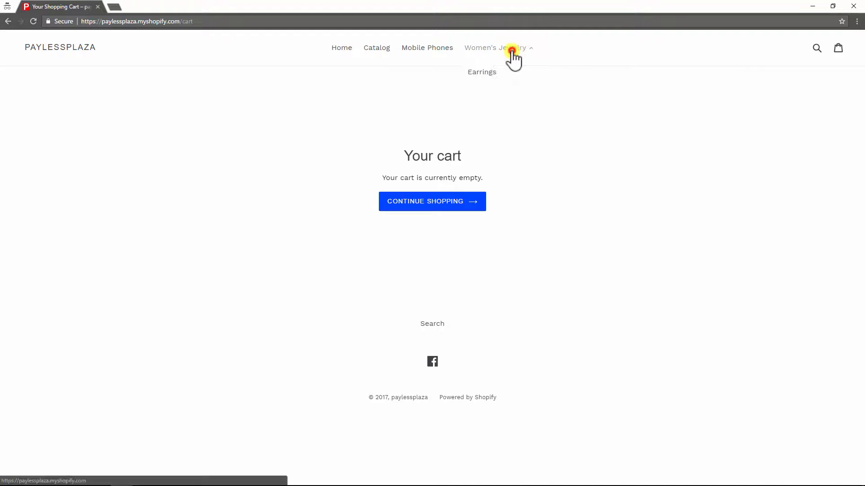
pyautogui.click(483, 72)
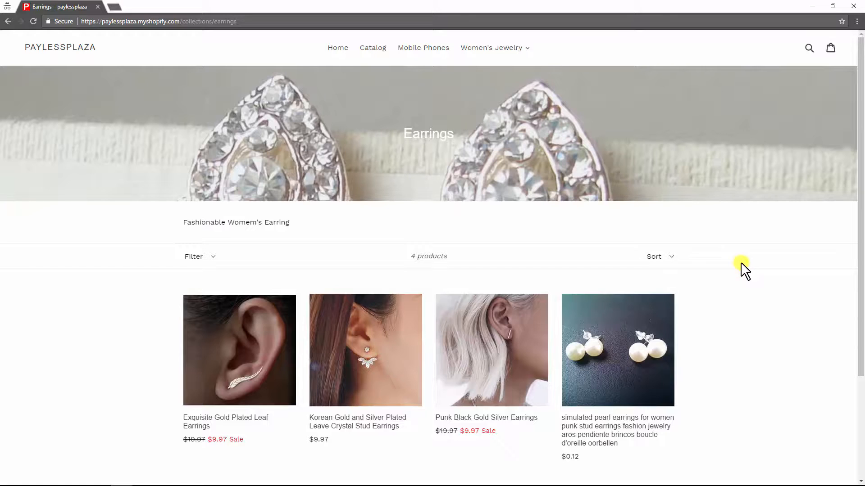
pyautogui.scroll(-3, 739, 270)
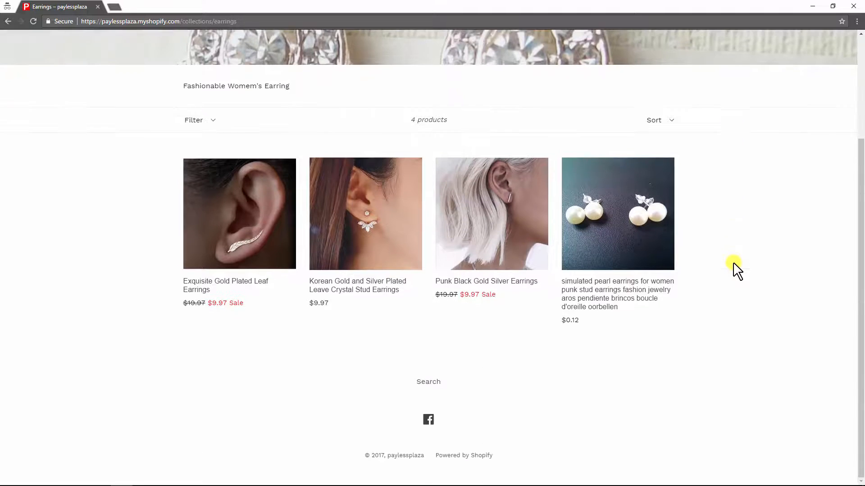
pyautogui.scroll(3, 730, 252)
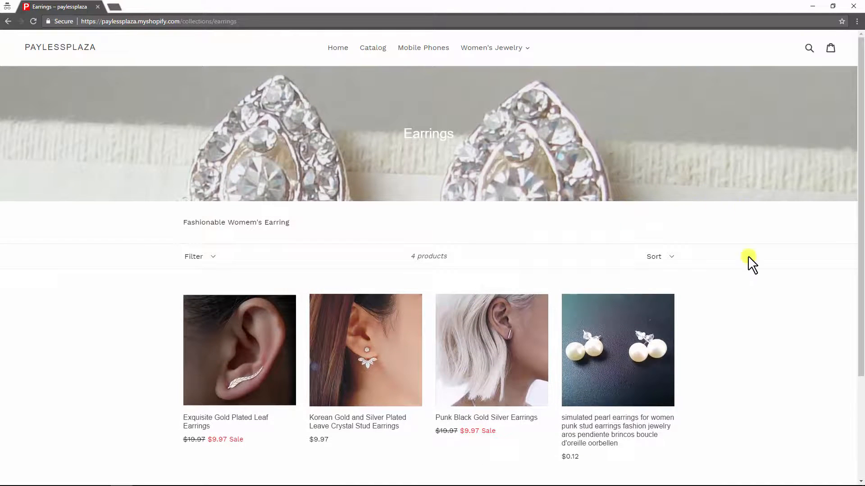
pyautogui.scroll(-3, 689, 232)
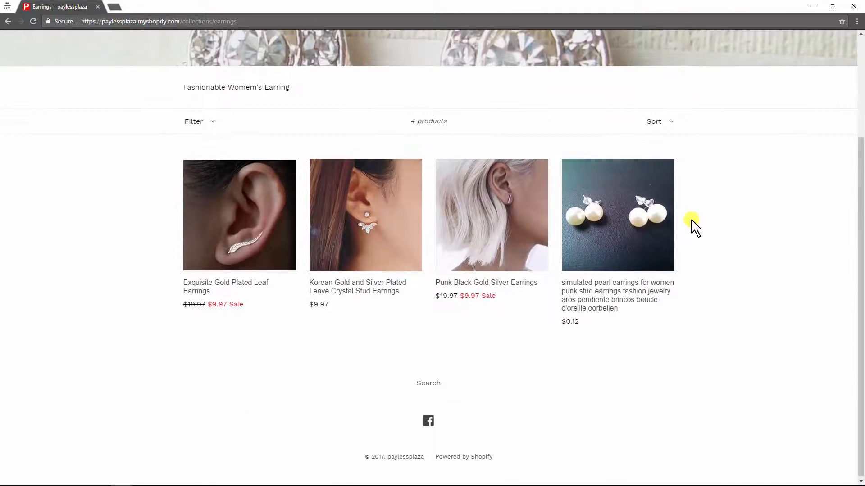
pyautogui.click(606, 194)
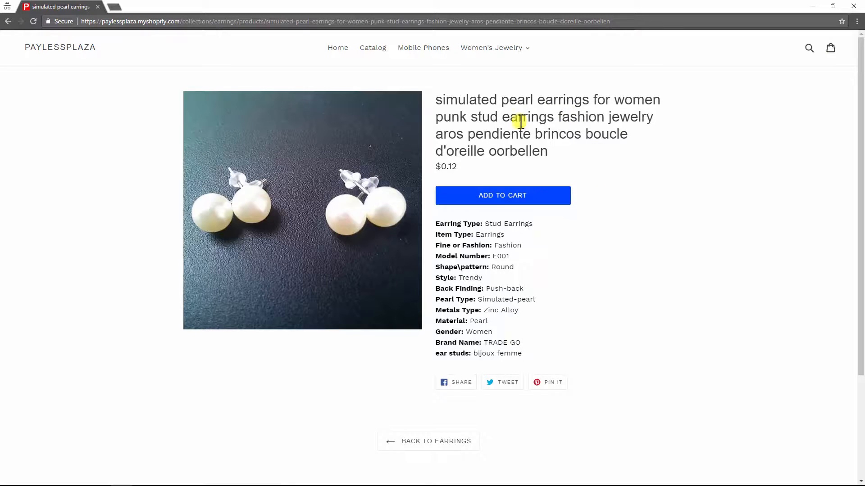
# - Add the pearl earrings to the cart with quantity 1 and proceed to checkout
pyautogui.click(516, 196)
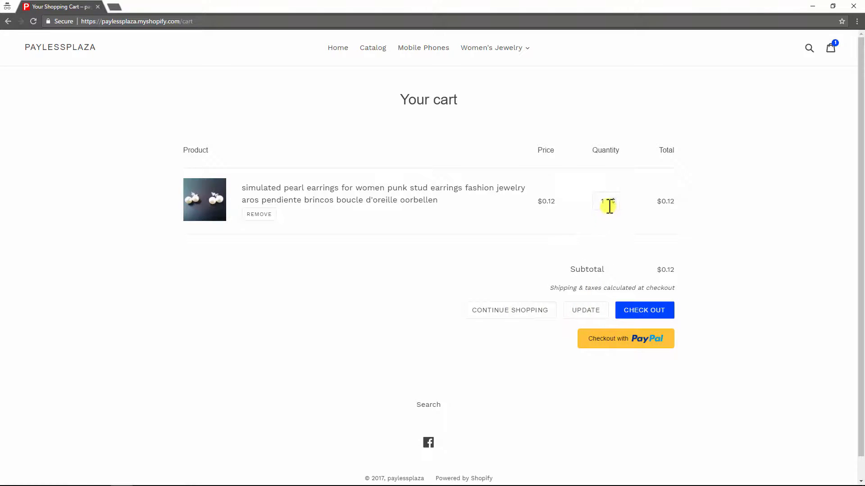
pyautogui.click(723, 171)
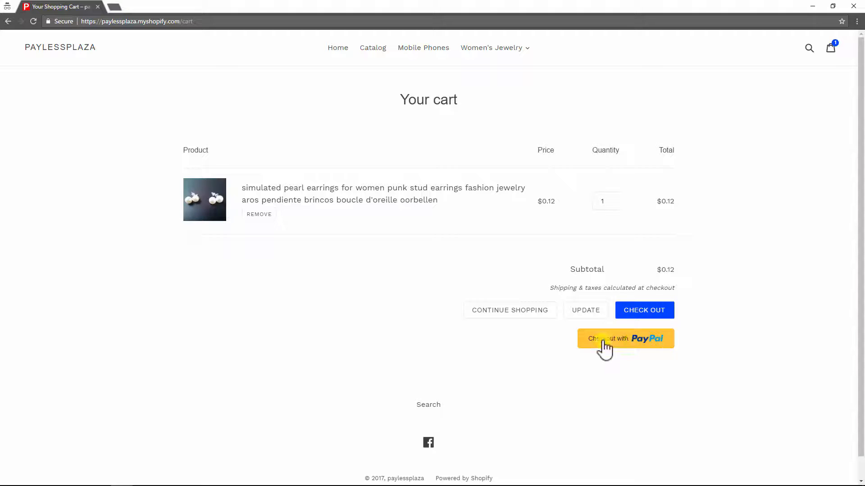
pyautogui.click(643, 312)
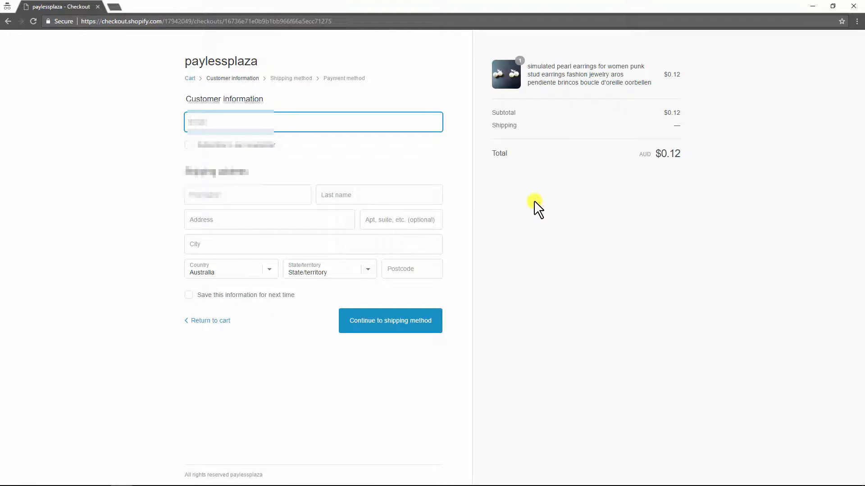
# - Fill in the customer's e-mail, first name and last name on the checkout form from the saved entries
pyautogui.click(253, 123)
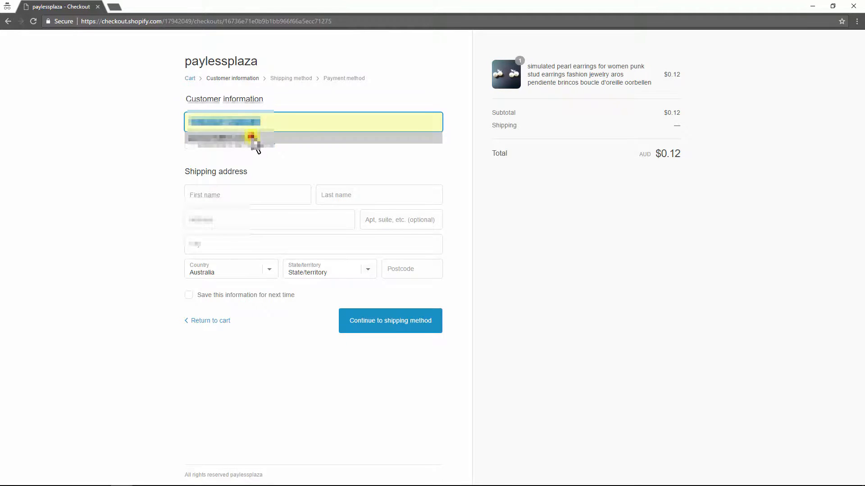
pyautogui.click(253, 137)
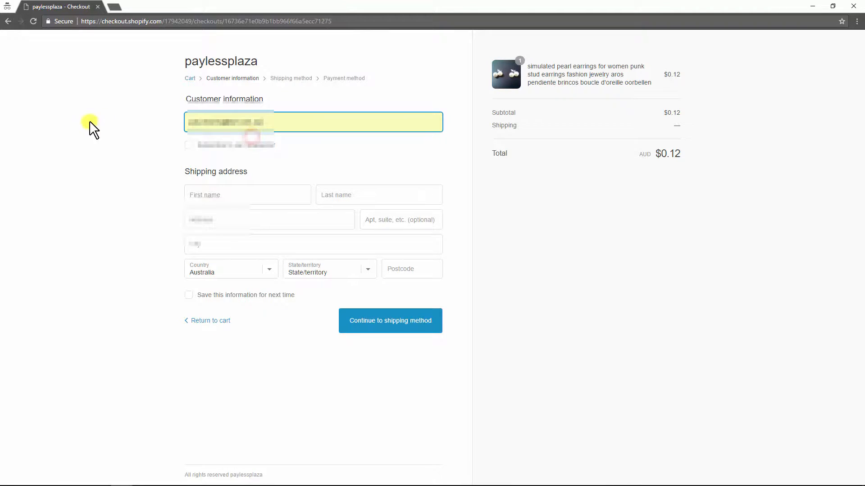
pyautogui.click(215, 194)
pyautogui.click(218, 209)
pyautogui.click(378, 195)
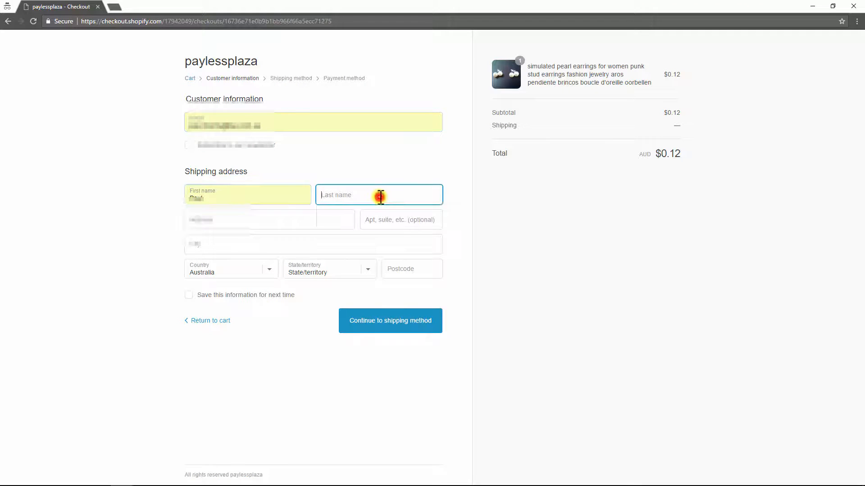
pyautogui.click(373, 209)
# - Fill in the customer's street address and city, leaving the optional apartment field empty and keeping the preset country
pyautogui.click(280, 218)
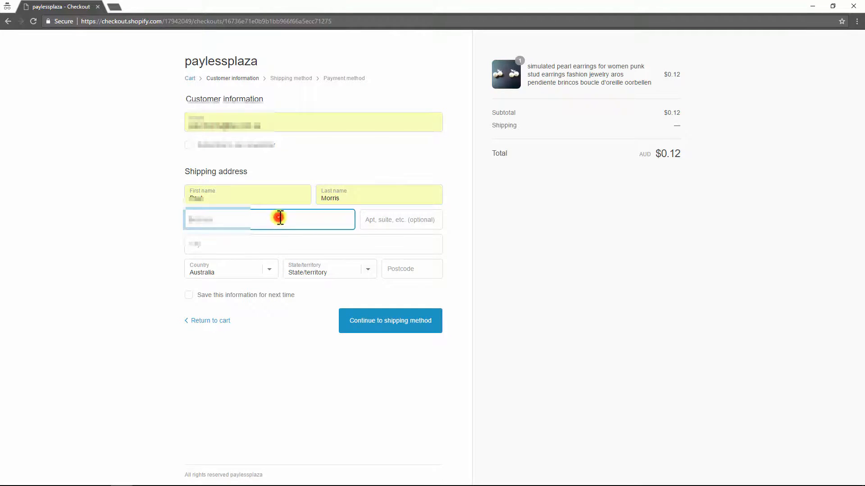
pyautogui.click(273, 235)
pyautogui.click(380, 225)
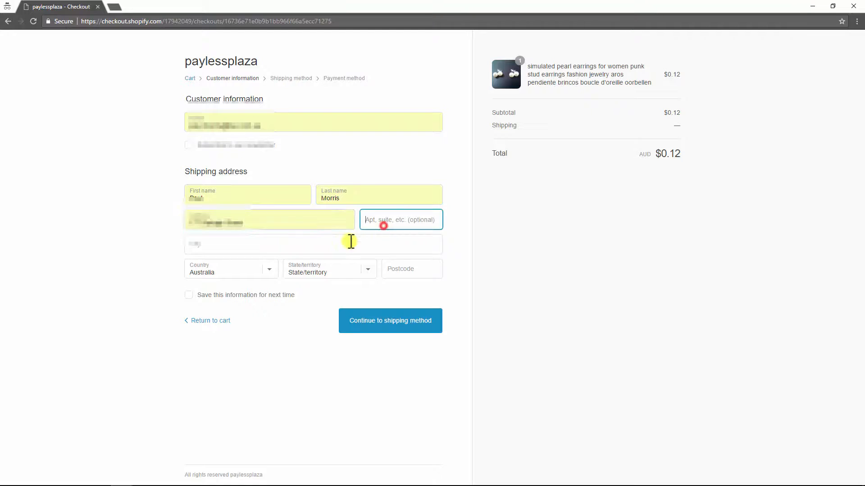
pyautogui.click(269, 247)
pyautogui.click(260, 261)
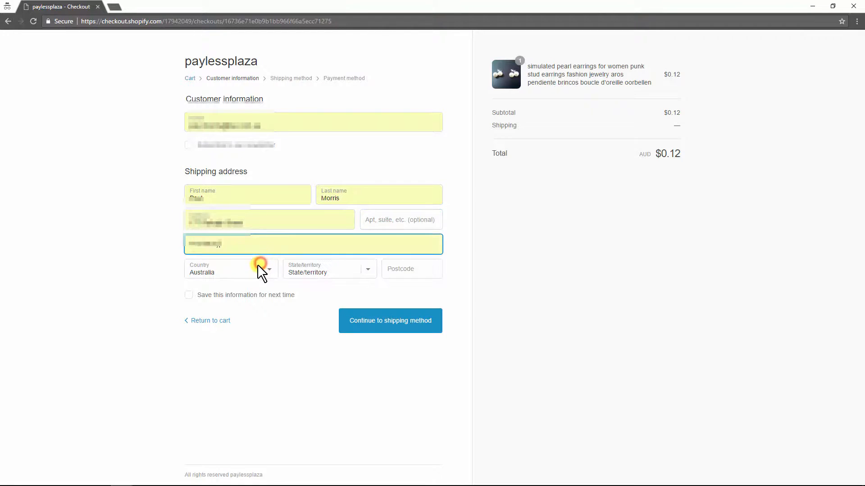
pyautogui.click(257, 265)
pyautogui.click(258, 265)
# - Select the customer's state, fill in the saved postcode, and continue to the shipping method
pyautogui.click(325, 271)
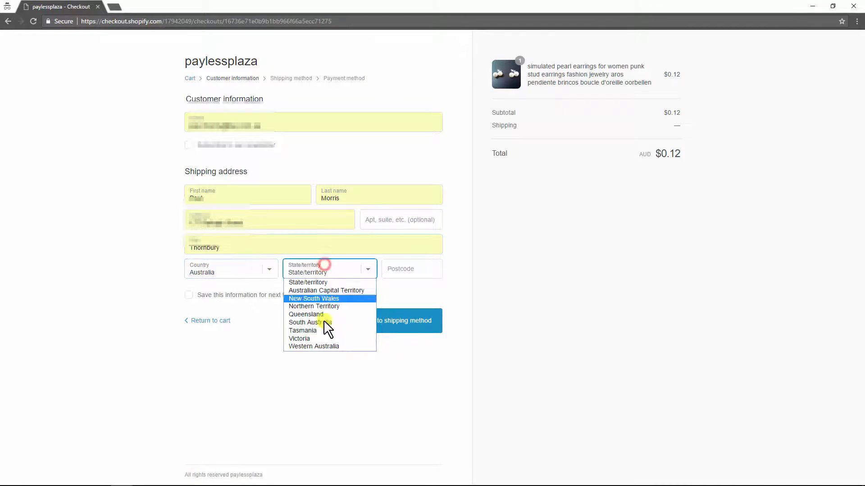
pyautogui.click(327, 337)
pyautogui.click(407, 275)
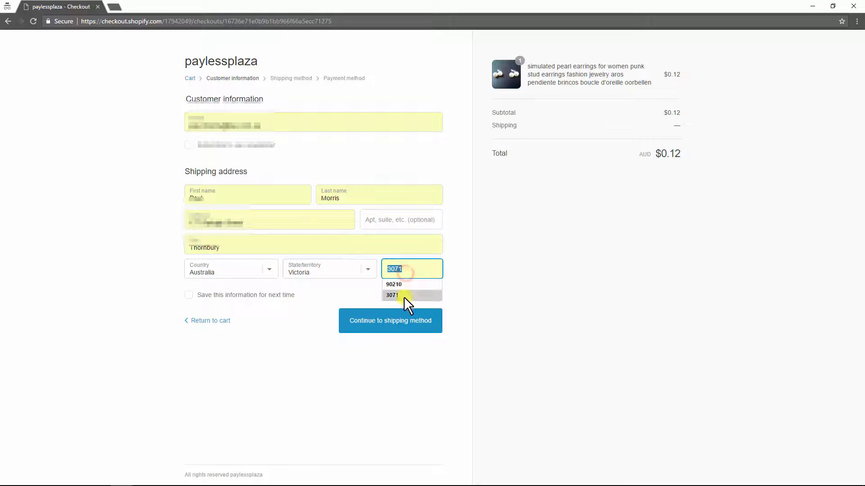
pyautogui.click(404, 296)
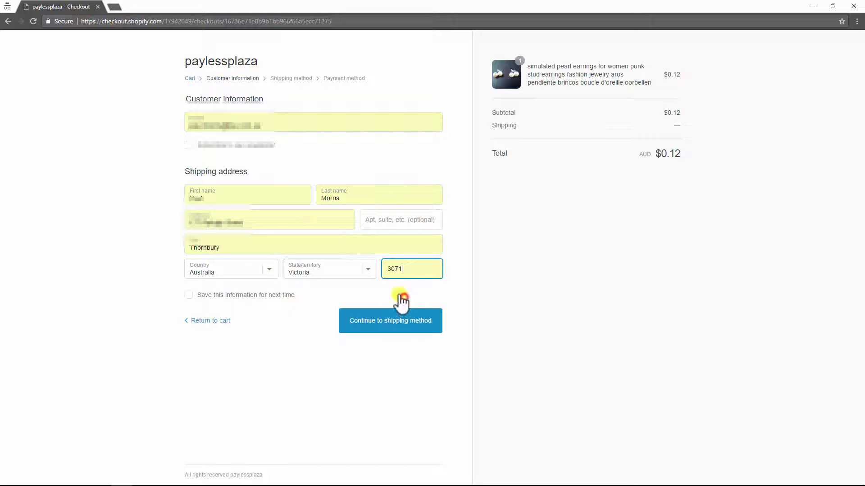
pyautogui.click(391, 329)
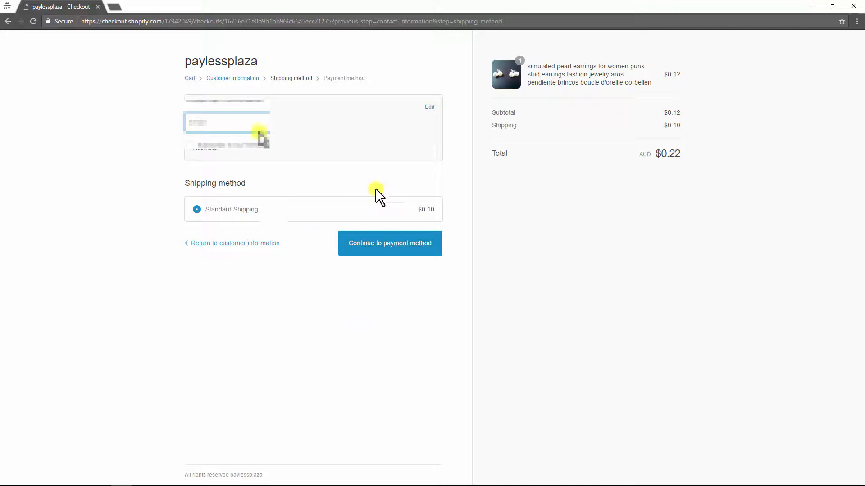
# - Accept Standard Shipping for the earrings and complete the order with PayPal as the payment method
pyautogui.click(253, 123)
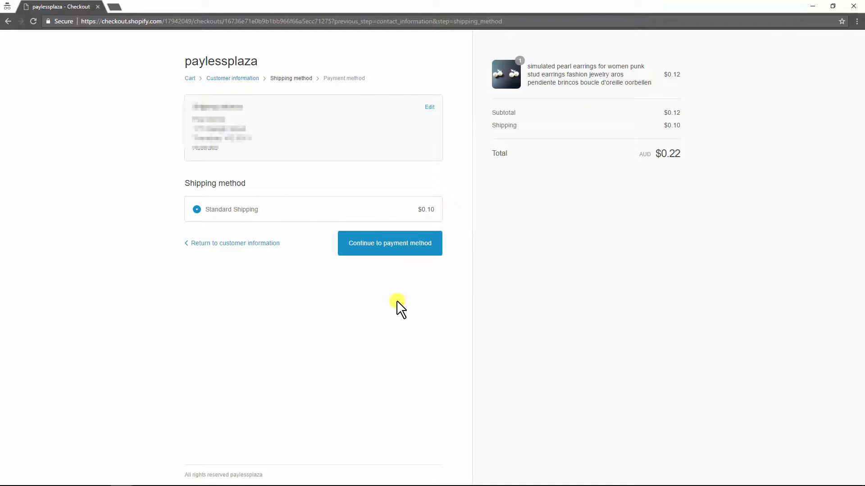
pyautogui.click(374, 288)
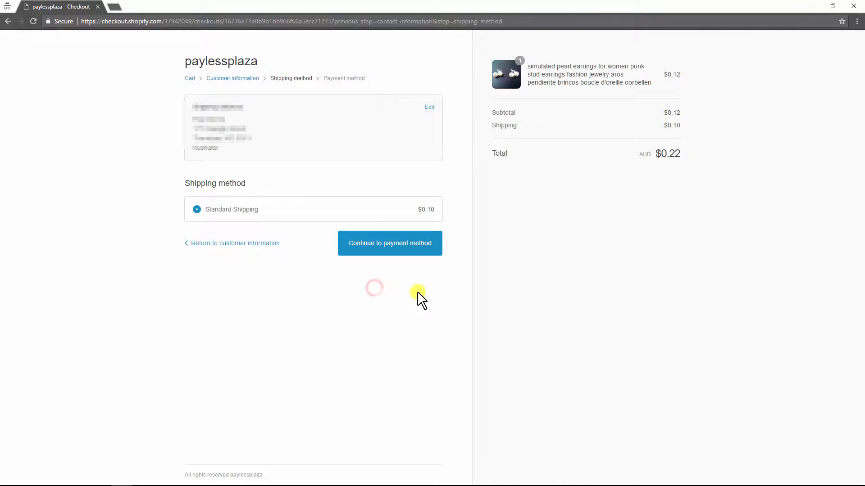
pyautogui.click(385, 244)
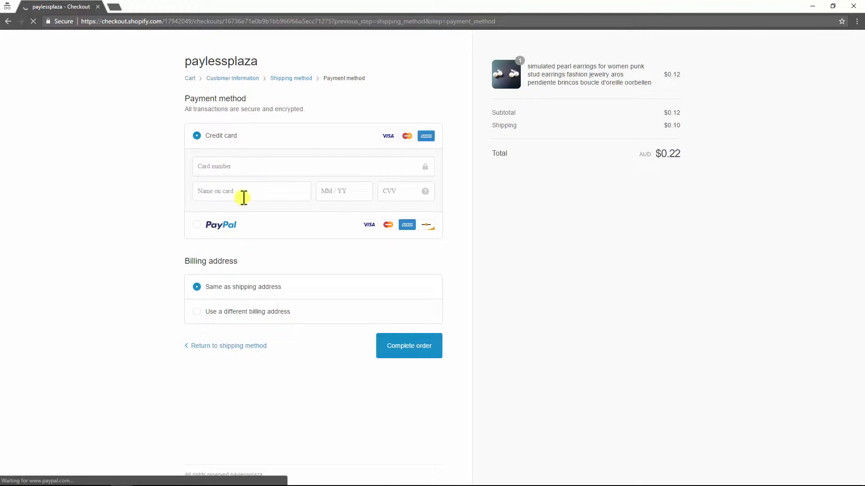
pyautogui.click(196, 225)
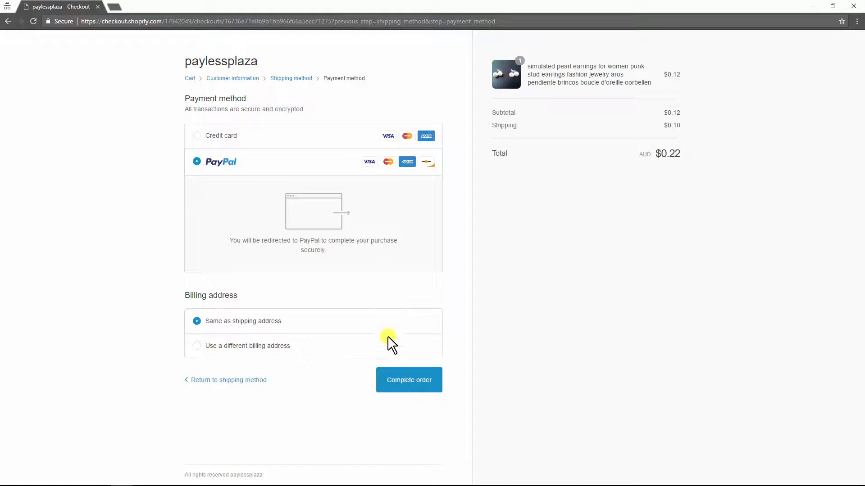
pyautogui.click(407, 381)
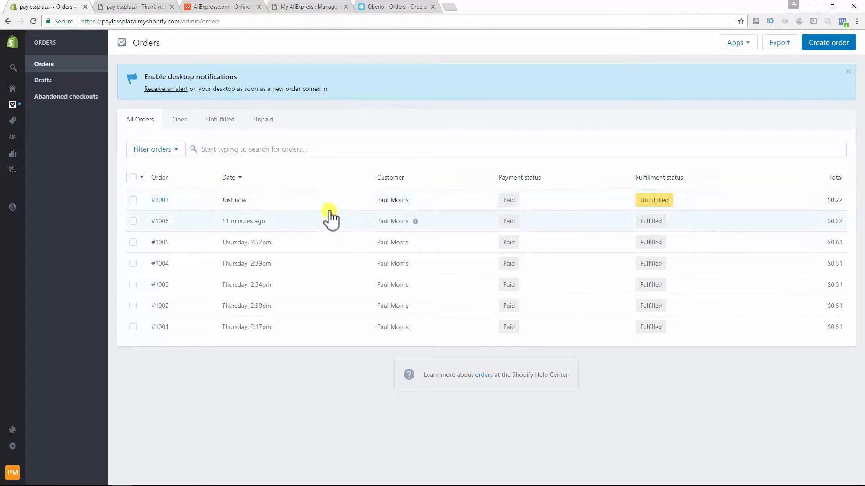
# - Review the newest unfulfilled order in the Shopify admin and start ordering its pearl earrings from the supplier through Oberlo's orders list
pyautogui.click(163, 201)
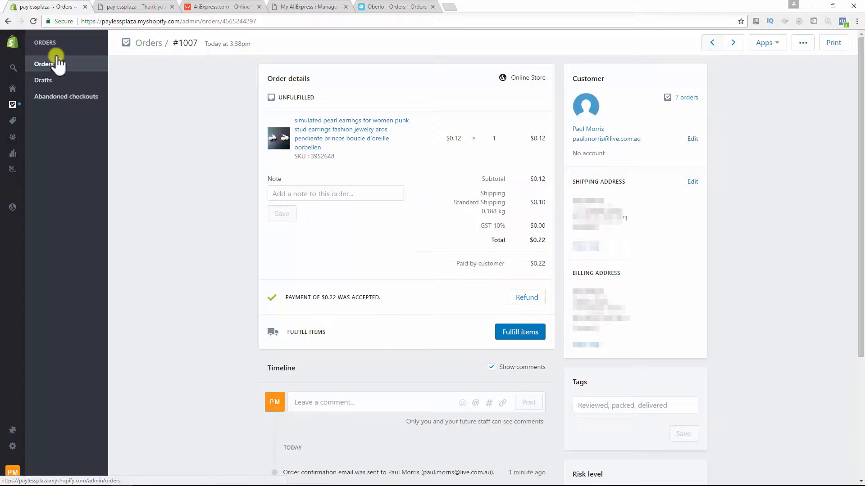
pyautogui.click(381, 6)
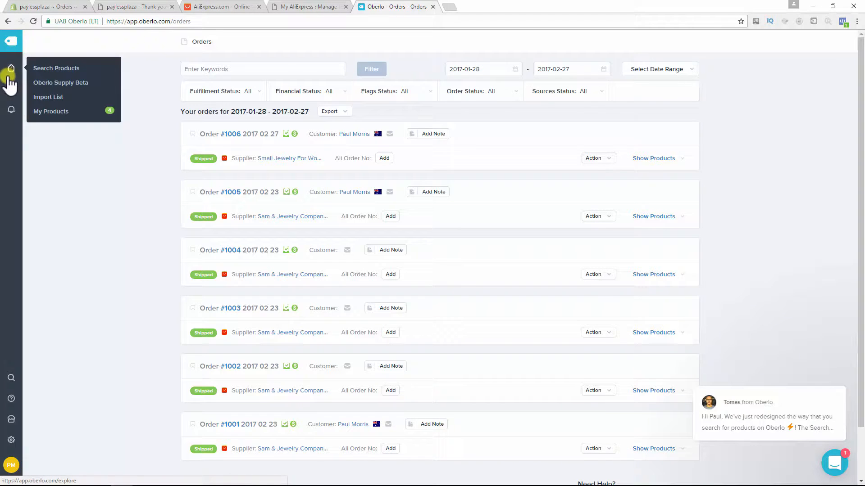
pyautogui.click(14, 89)
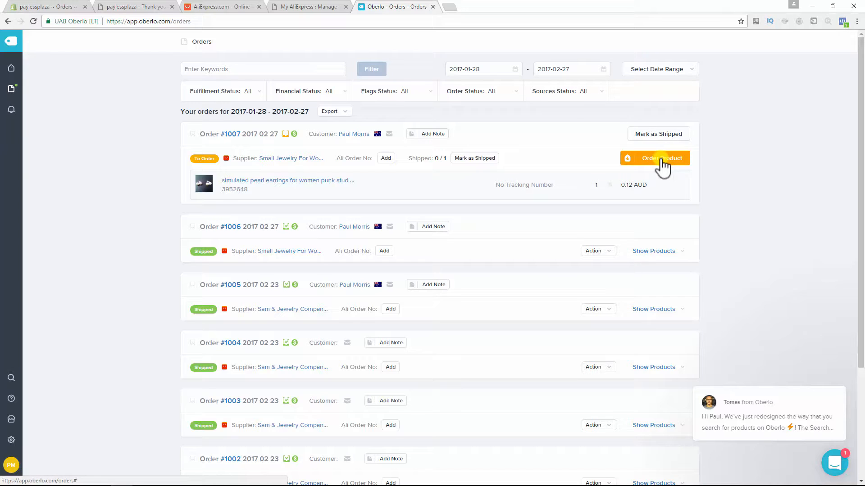
pyautogui.click(661, 161)
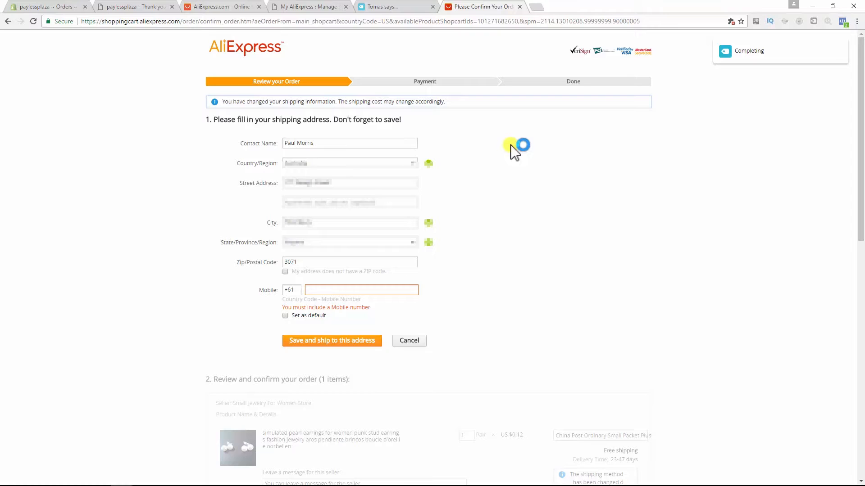
# - Enter the contact's mobile number on the AliExpress order form, save and ship to this address, and review the order
pyautogui.scroll(-2, 808, 210)
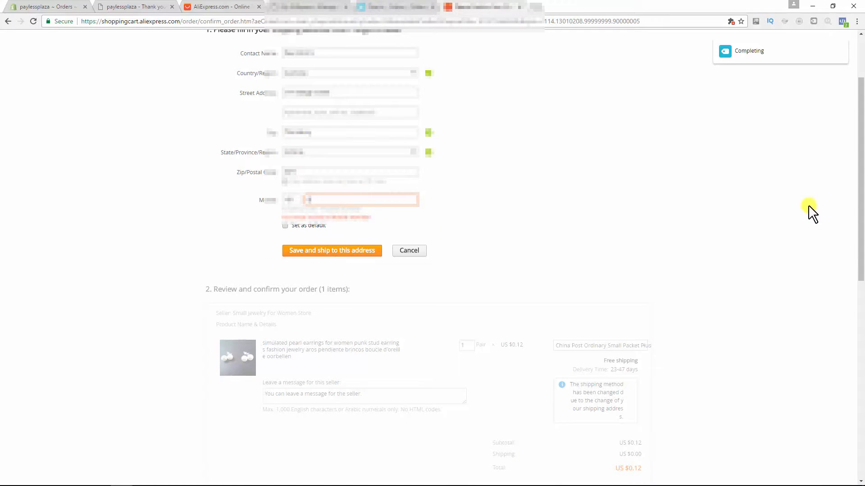
pyautogui.write('1234567')
pyautogui.write('12')
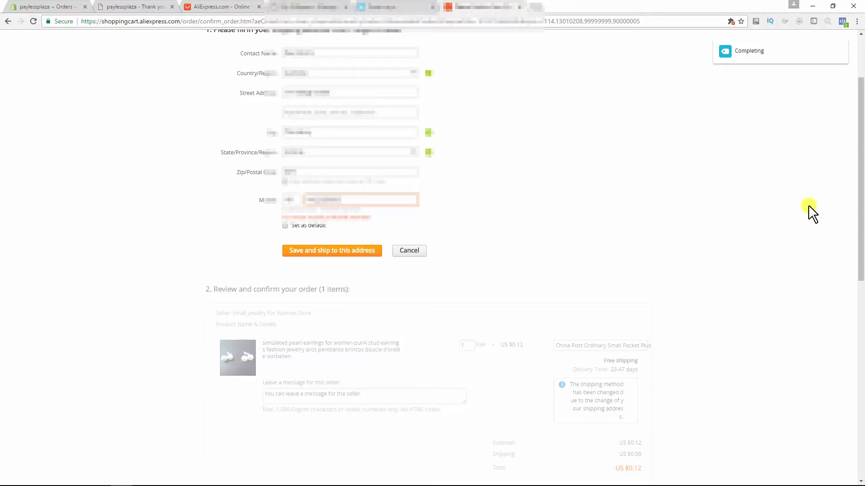
pyautogui.click(615, 162)
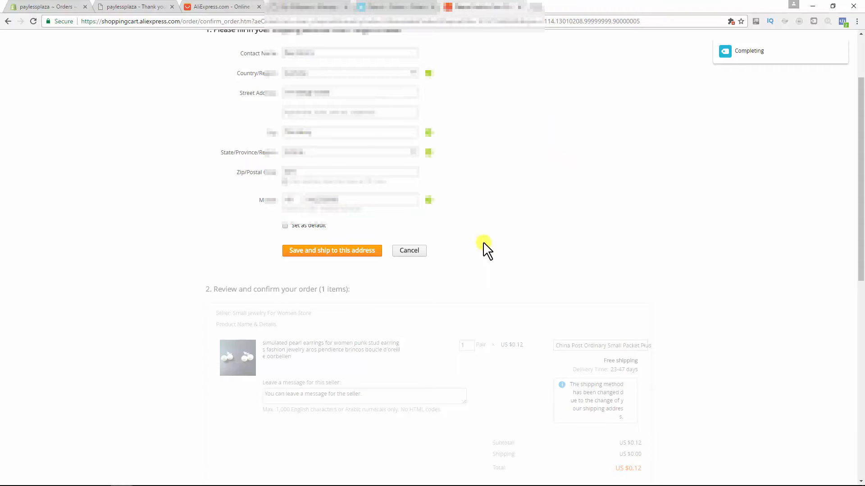
pyautogui.click(314, 252)
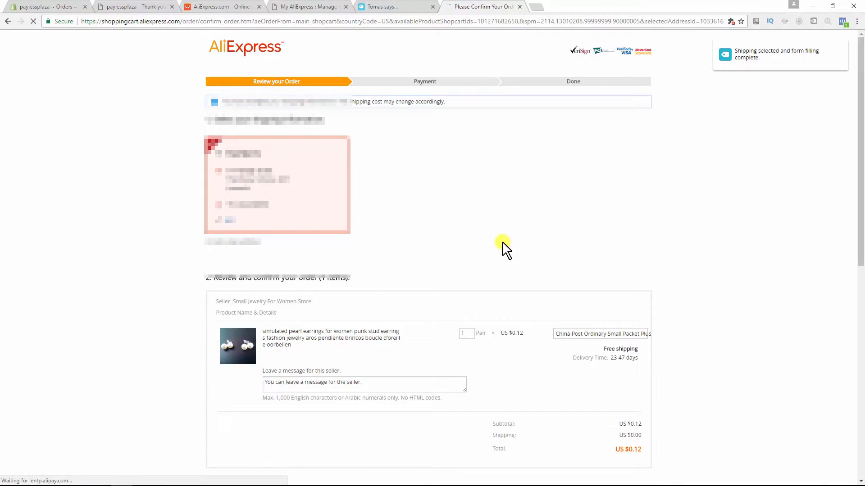
pyautogui.scroll(-3, 504, 247)
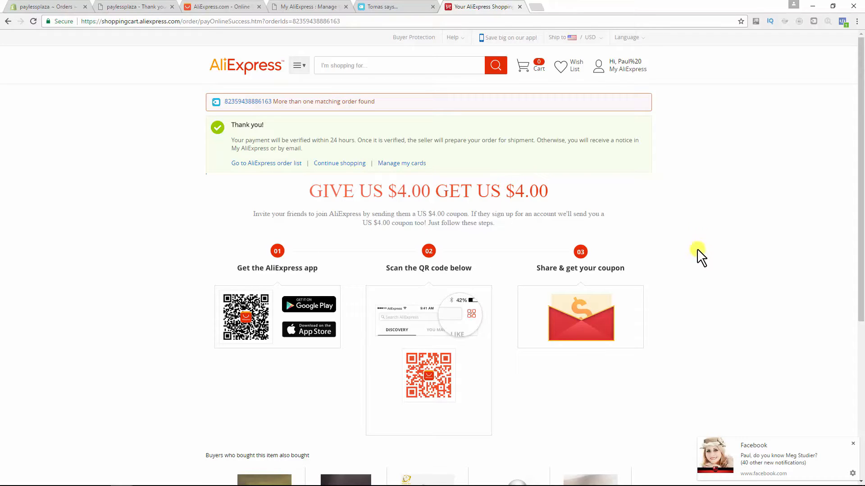
# - Open the AliExpress account's order list and examine the status and tracking options of the new pearl earrings order and the earlier orders
pyautogui.moveTo(630, 65)
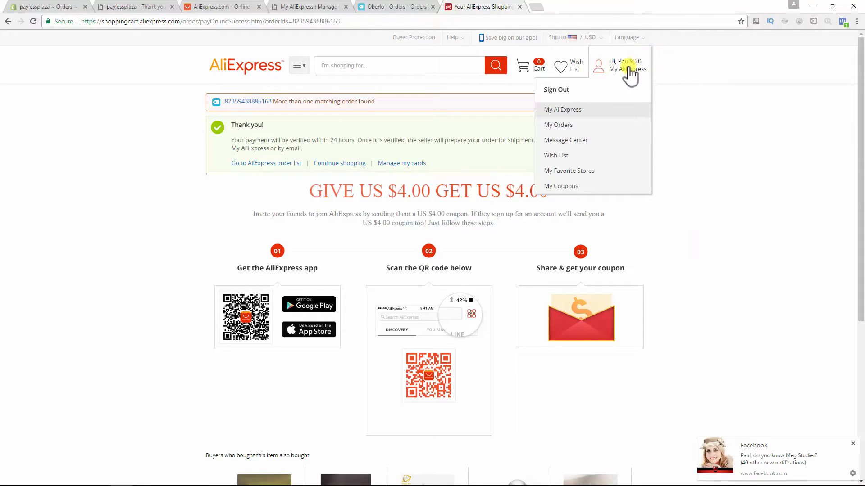
pyautogui.click(557, 126)
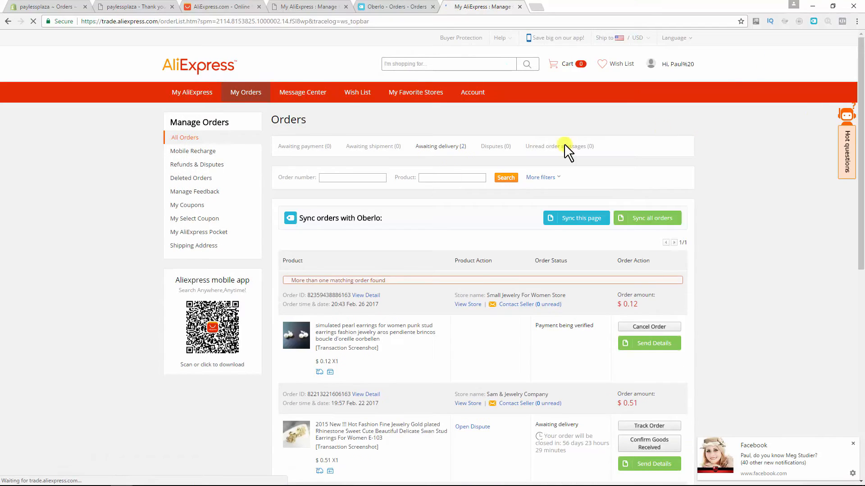
pyautogui.scroll(-2, 700, 178)
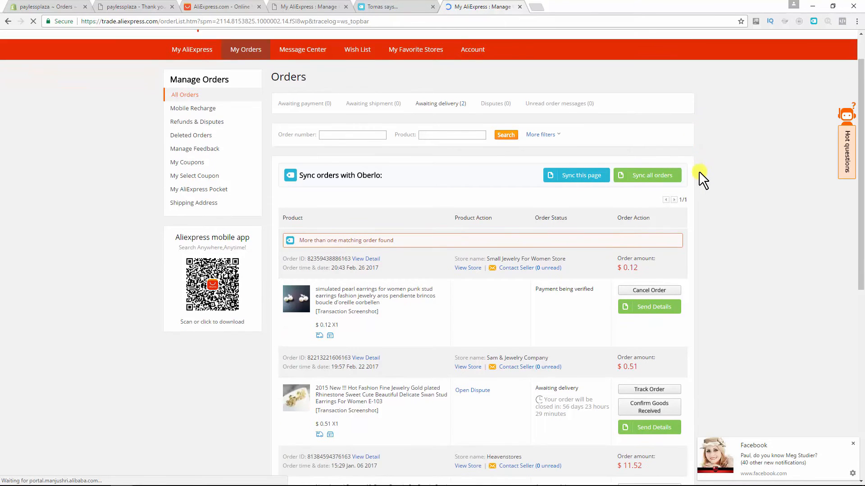
pyautogui.scroll(-1, 701, 178)
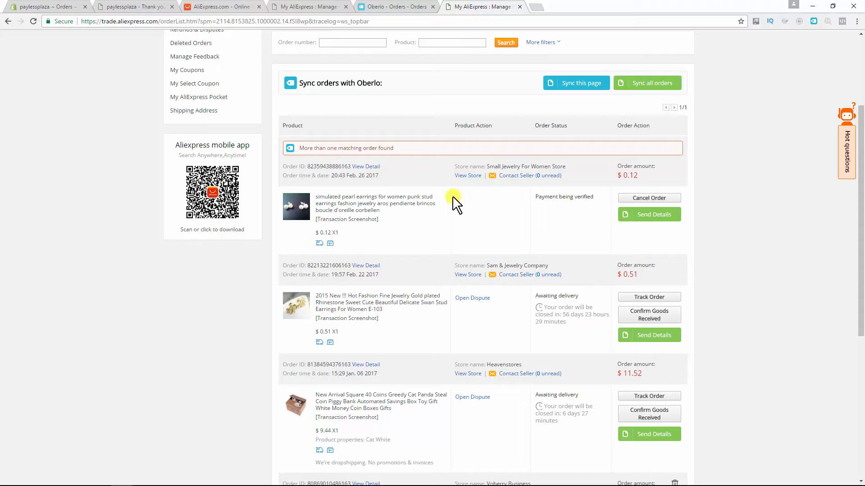
pyautogui.scroll(-1, 454, 203)
pyautogui.scroll(-1, 454, 202)
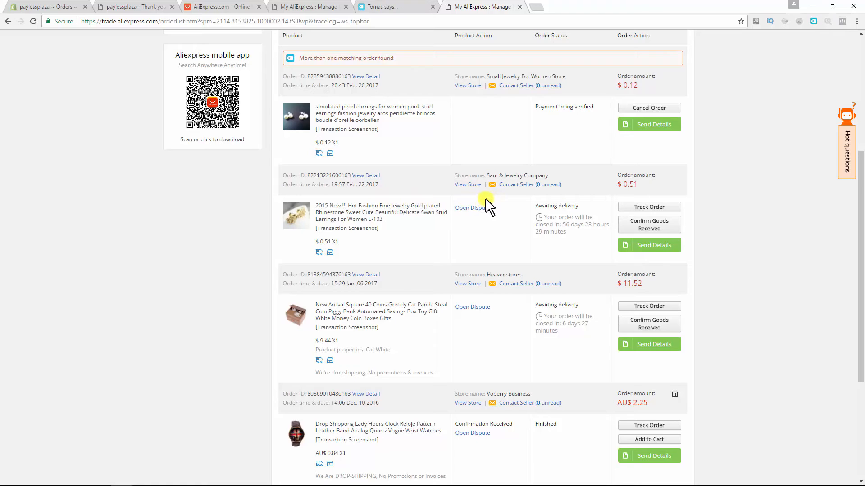
pyautogui.moveTo(649, 208)
pyautogui.scroll(5, 432, 250)
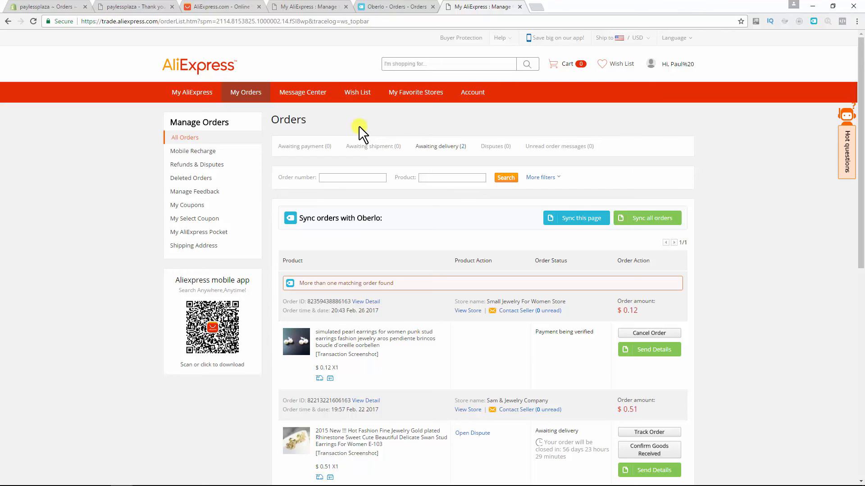
pyautogui.scroll(-3, 359, 135)
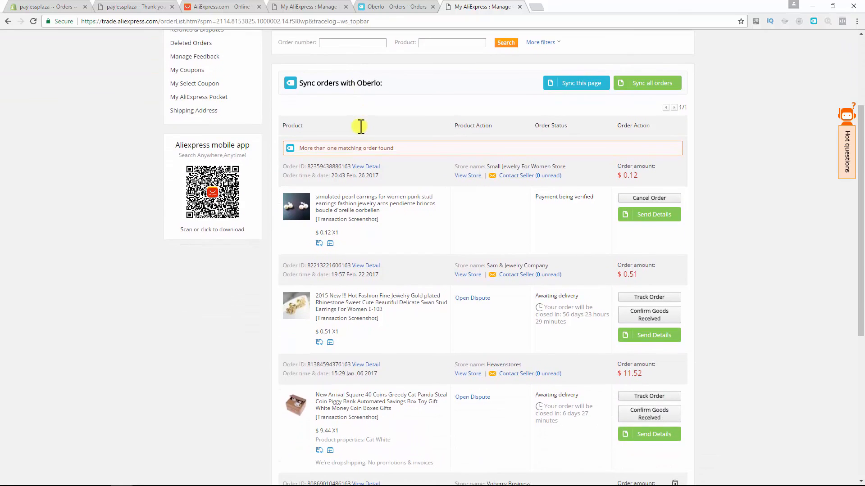
pyautogui.scroll(-3, 748, 183)
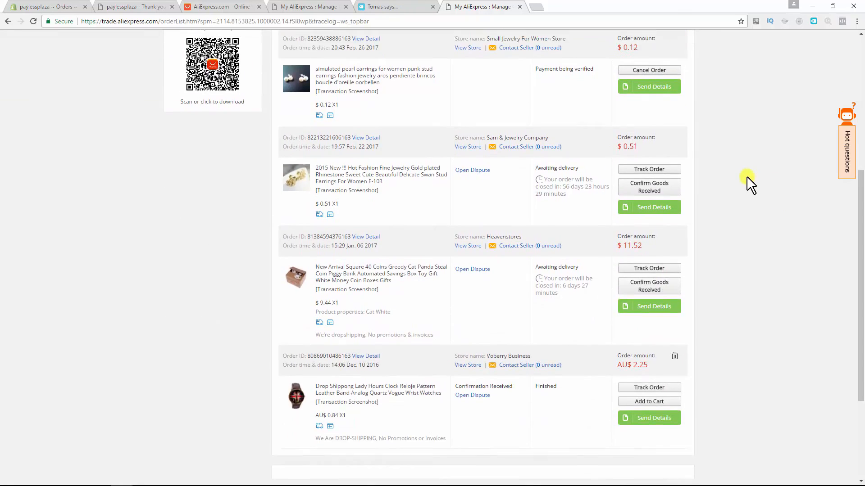